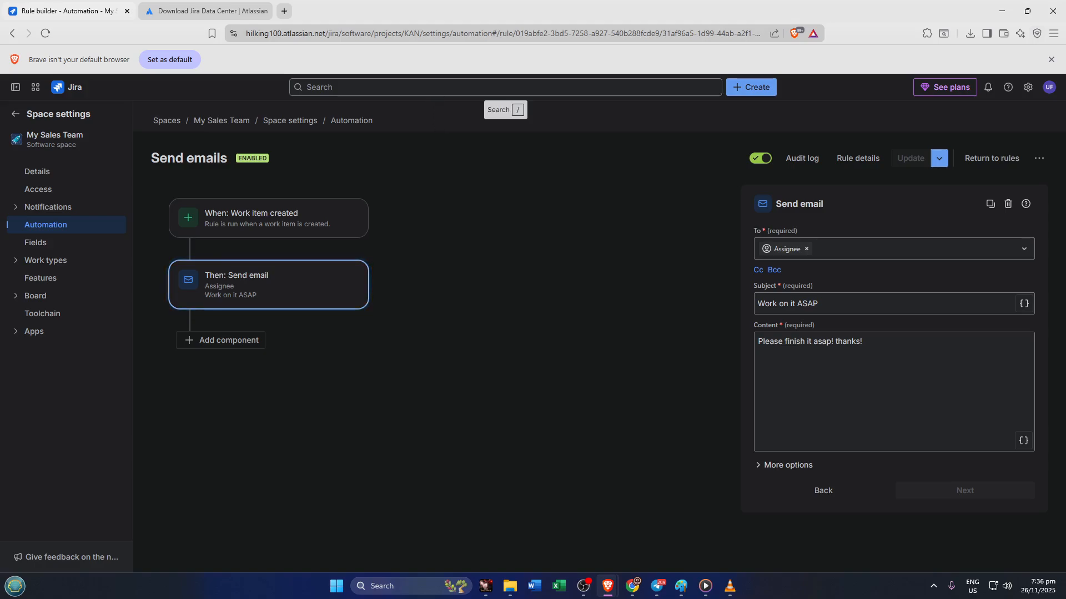
pyautogui.click(505, 87)
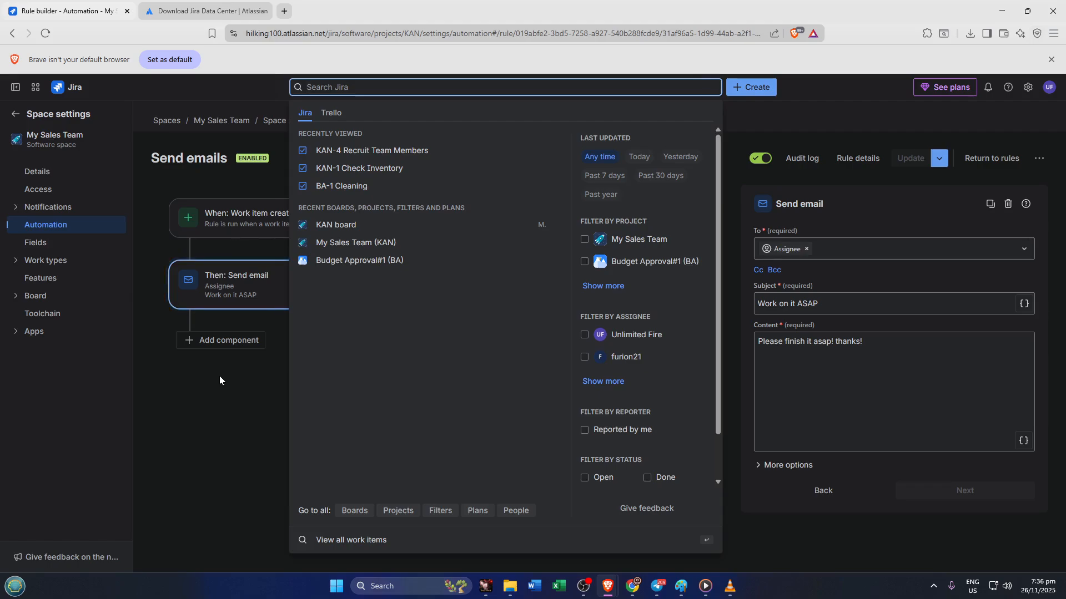
pyautogui.press('Escape')
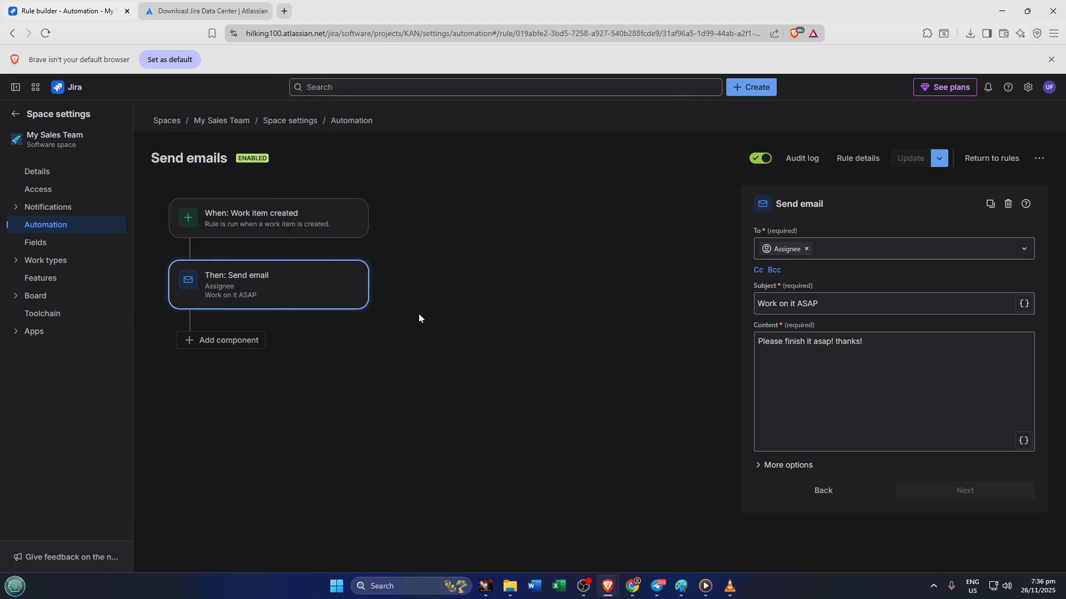
# Open the download form for the latest Jira Software release, 11.2.0, from the Jira Data Center download archives
pyautogui.moveTo(347, 216)
pyautogui.click(202, 11)
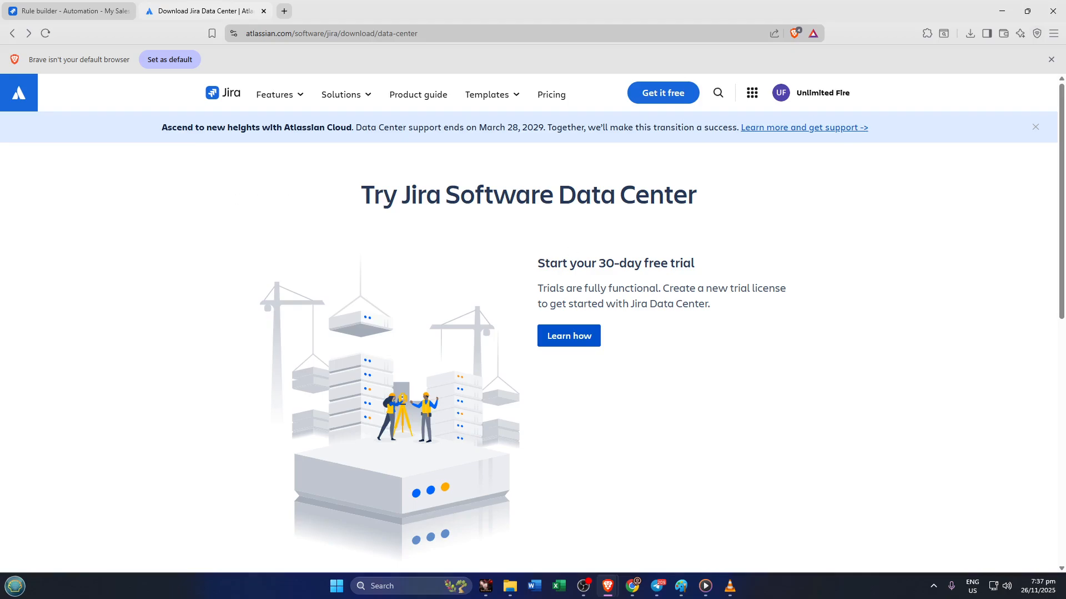
pyautogui.scroll(-5, 611, 272)
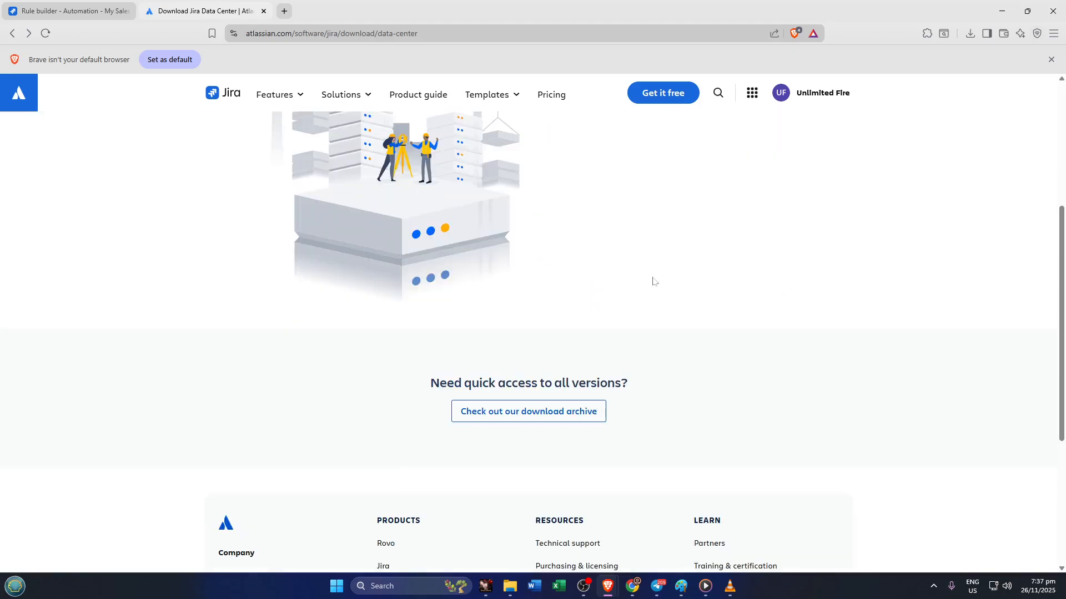
pyautogui.click(525, 416)
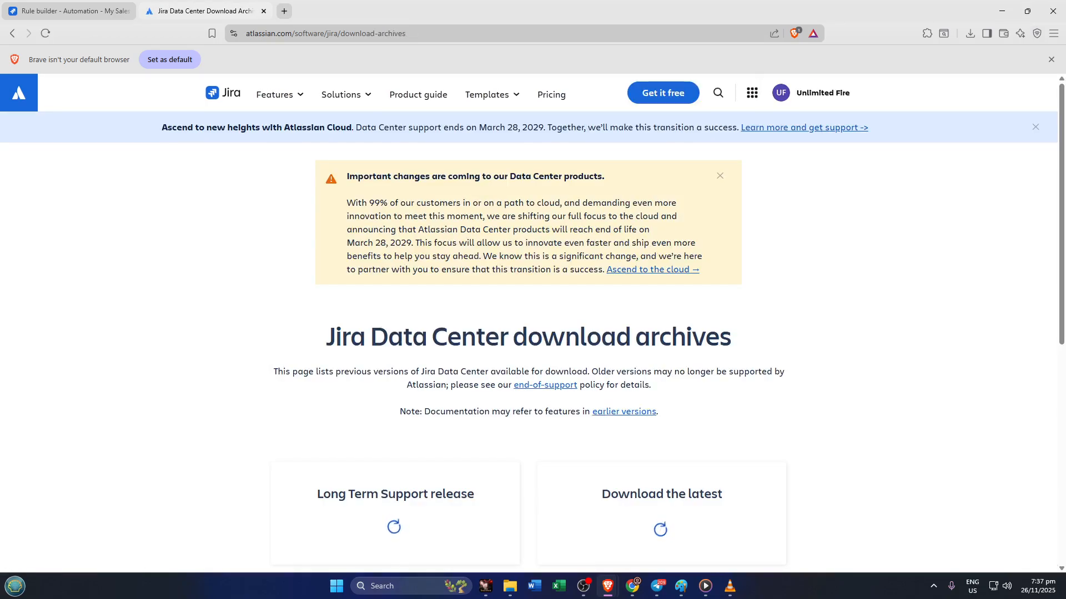
pyautogui.scroll(-5, 619, 362)
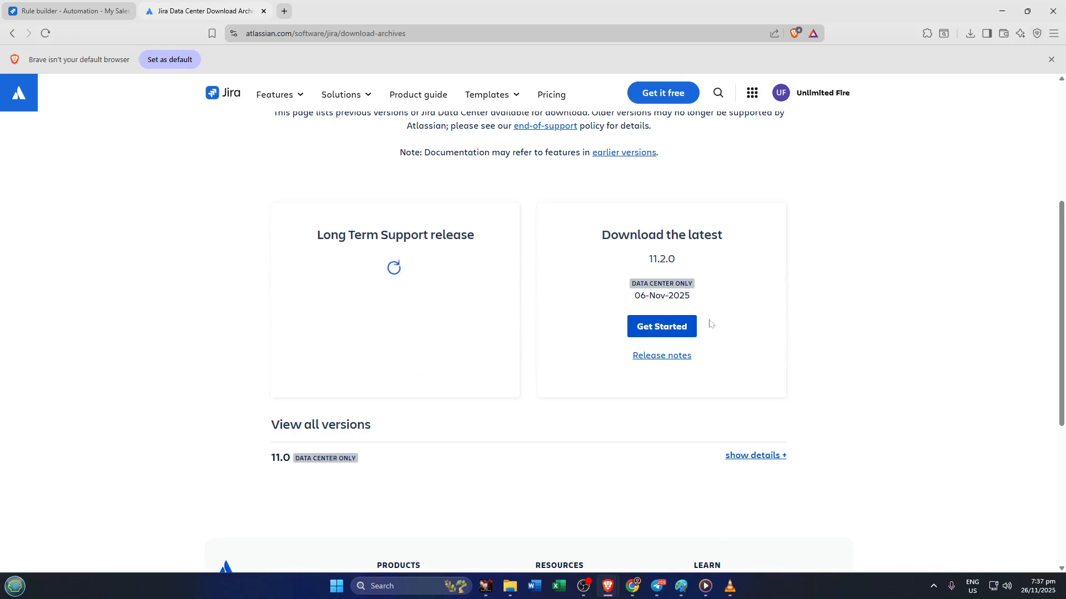
pyautogui.click(670, 327)
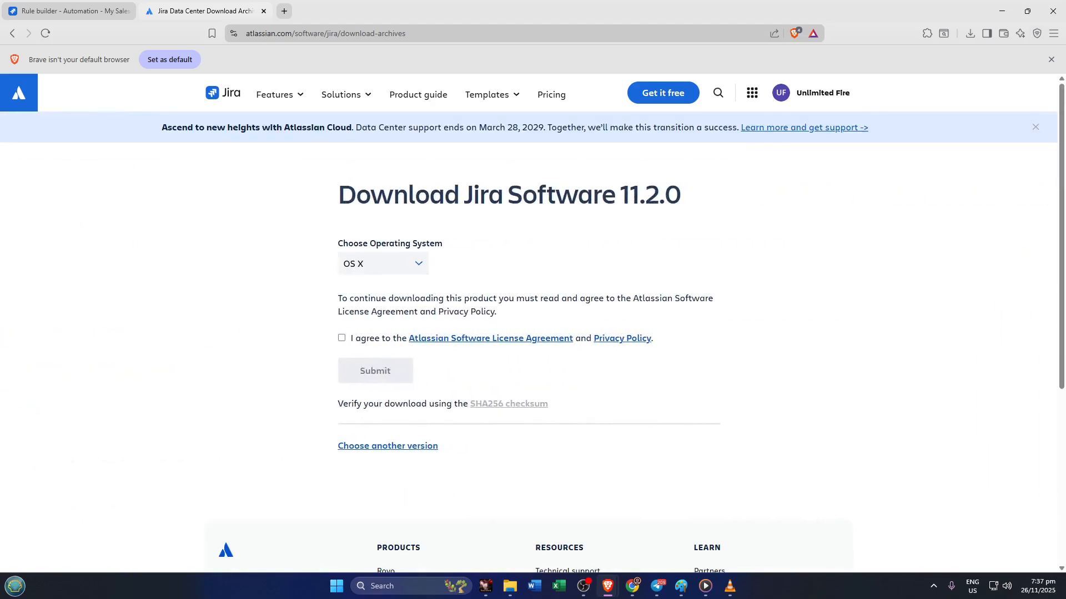
# Choose ZIP Archive as the operating system and agree to the Atlassian Software License Agreement and Privacy Policy
pyautogui.click(403, 264)
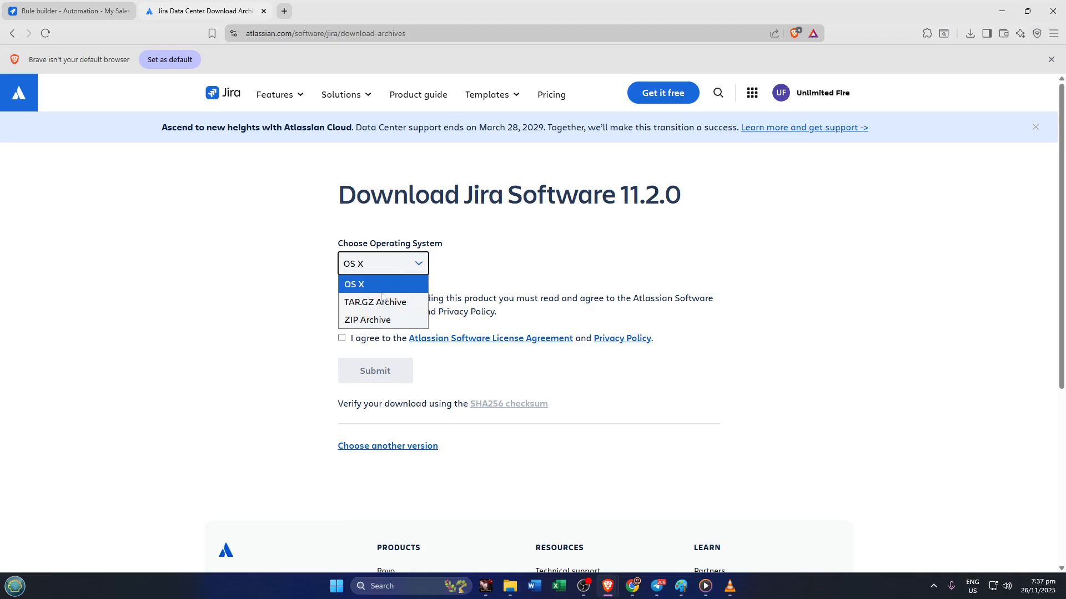
pyautogui.click(387, 320)
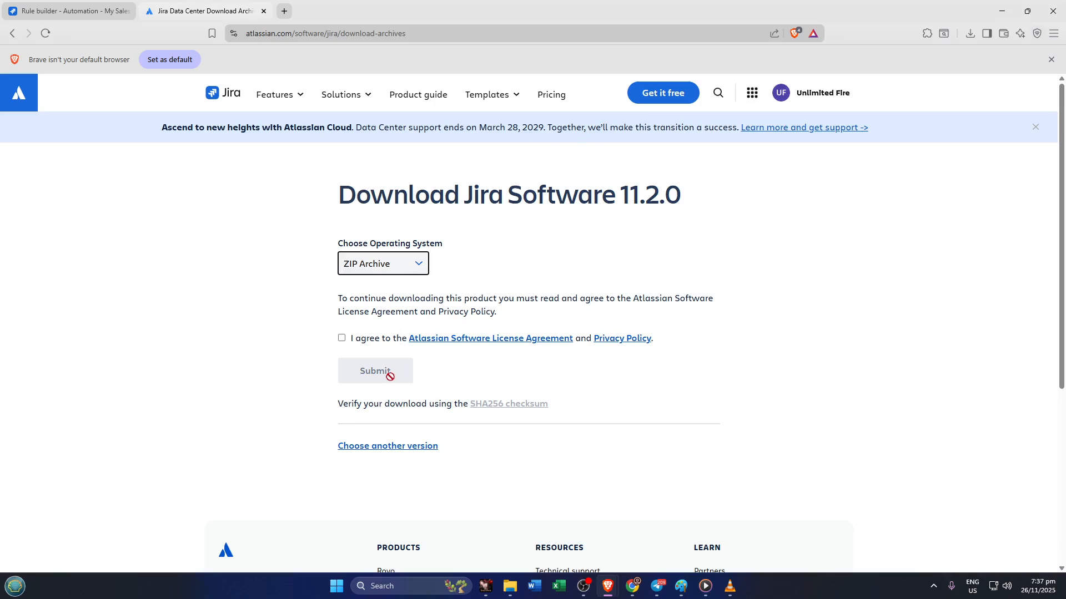
pyautogui.click(342, 339)
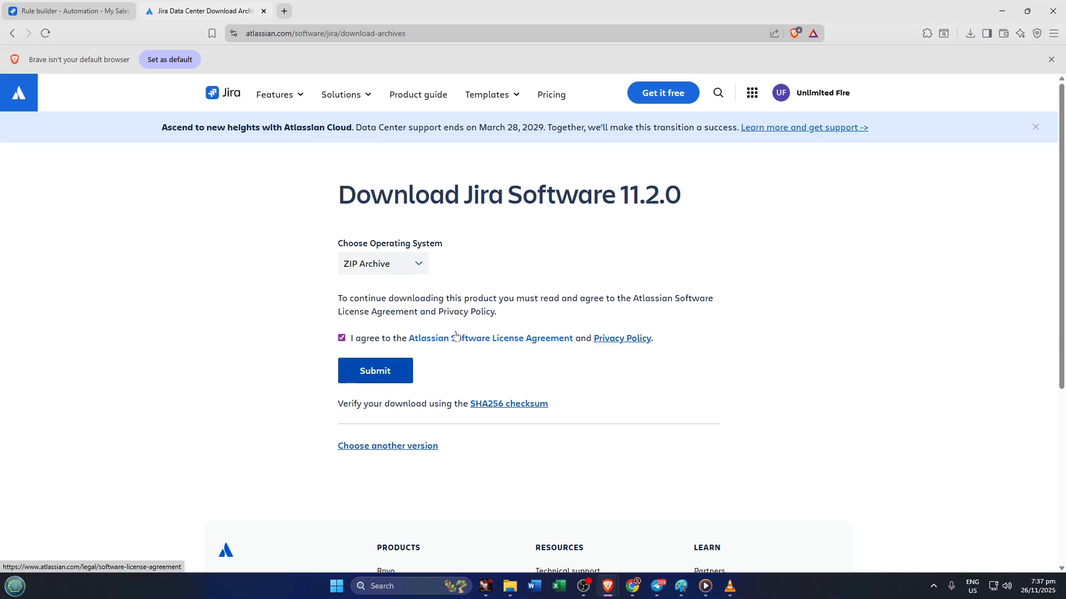
pyautogui.click(970, 33)
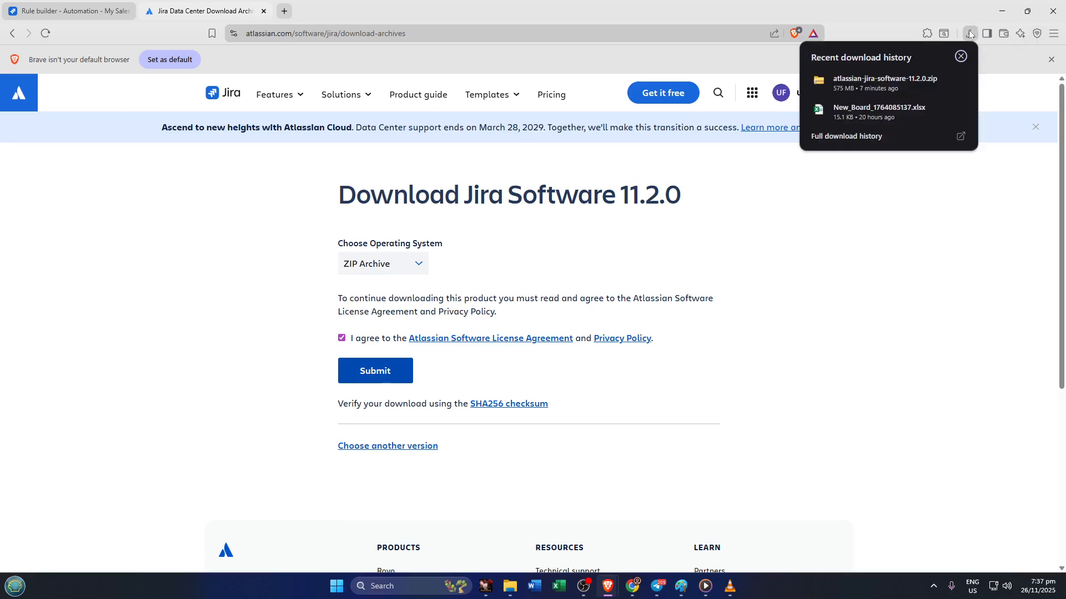
pyautogui.moveTo(883, 81)
pyautogui.click(420, 265)
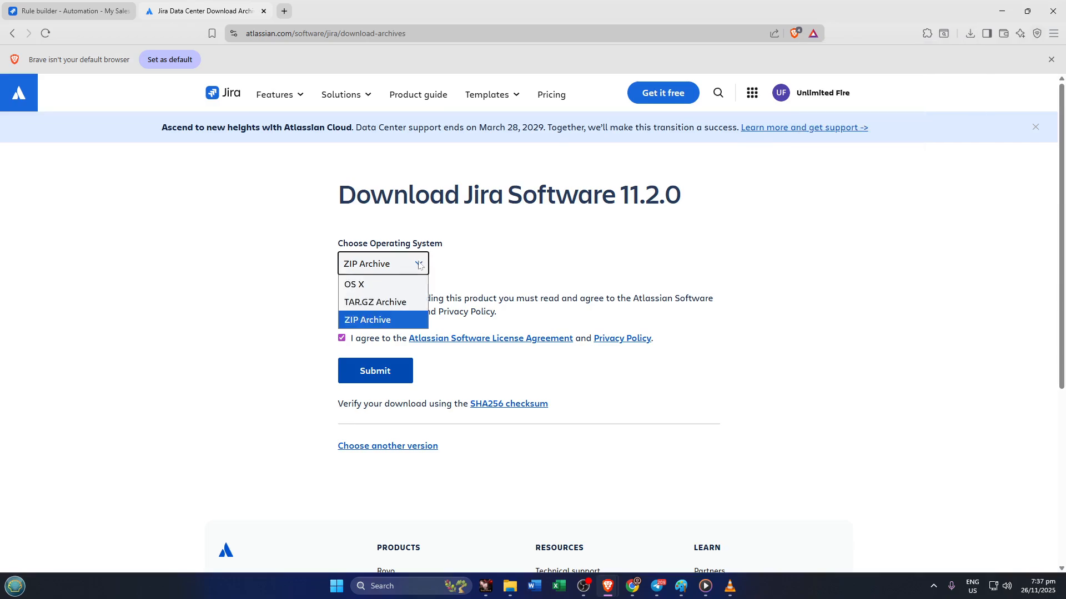
pyautogui.click(420, 265)
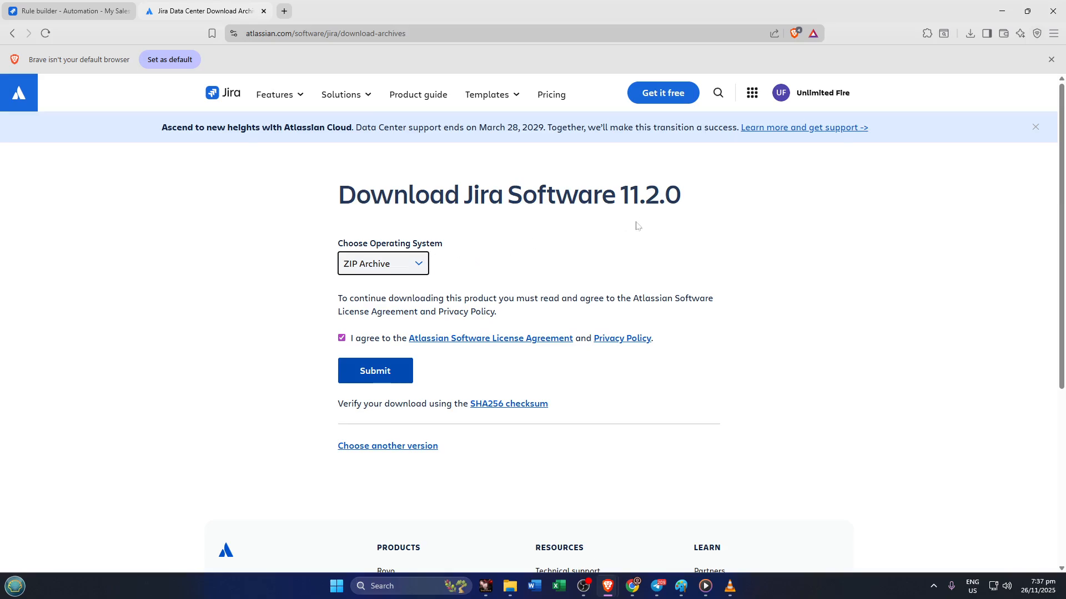
# Show the downloaded atlassian-jira-software-11.2.0 zip in its folder and view the file actions available for it
pyautogui.click(969, 34)
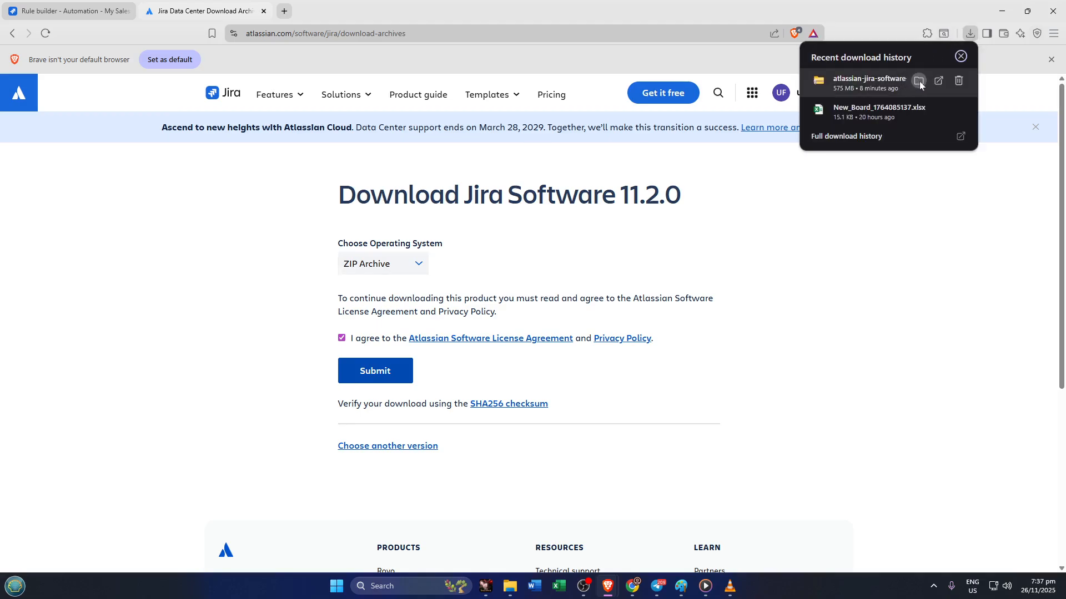
pyautogui.click(919, 81)
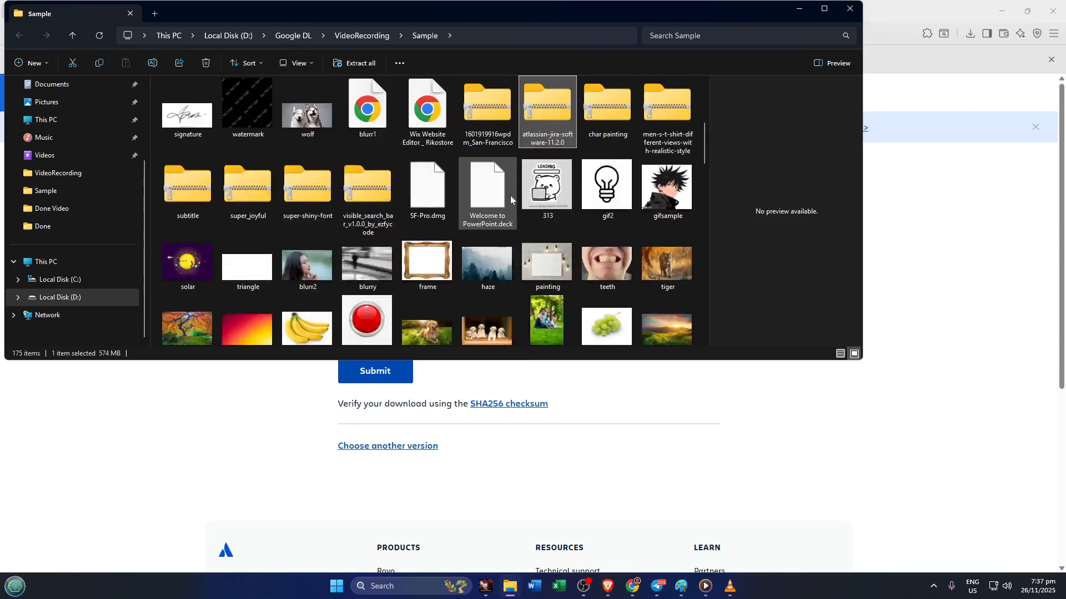
pyautogui.rightClick(538, 109)
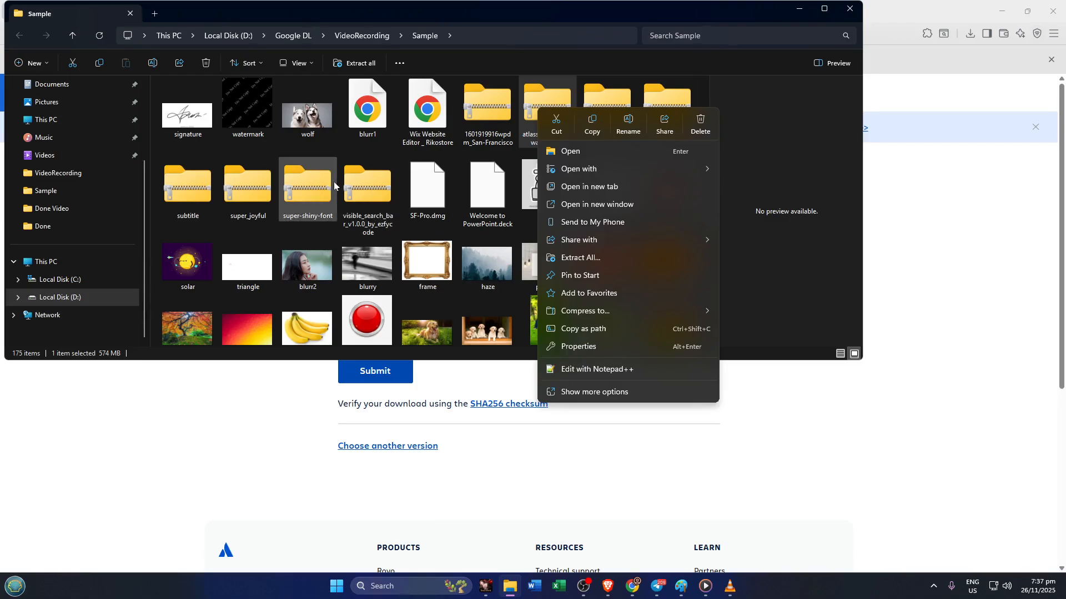
pyautogui.click(362, 180)
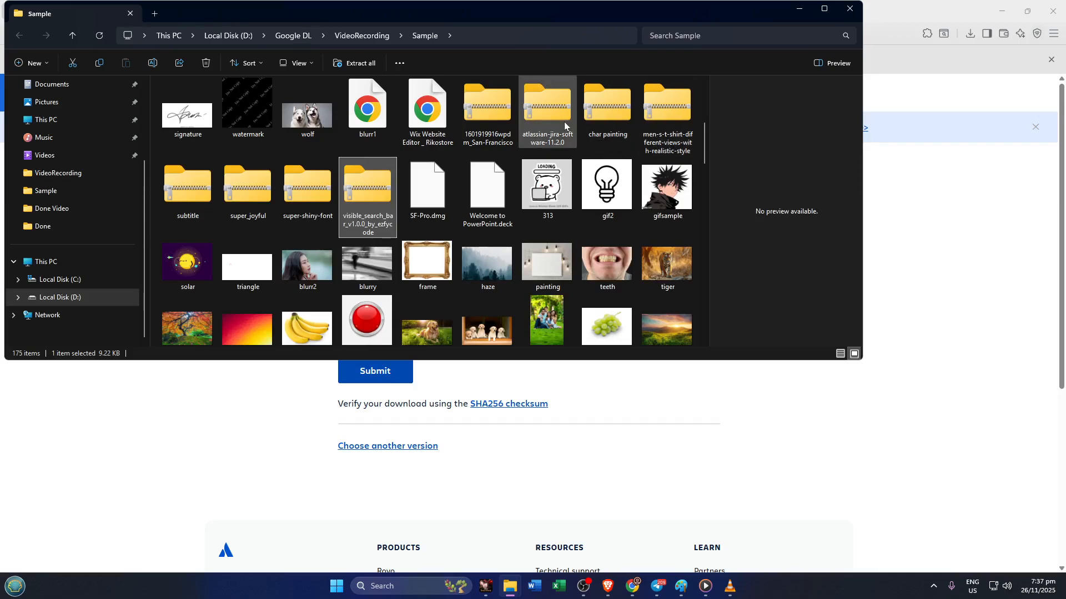
# Open the bin folder inside the extracted atlassian-jira-software-11.2.0 folder's atlassian-jira-software-11.2.0-standalone subfolder
pyautogui.scroll(4, 555, 125)
pyautogui.scroll(-2, 554, 128)
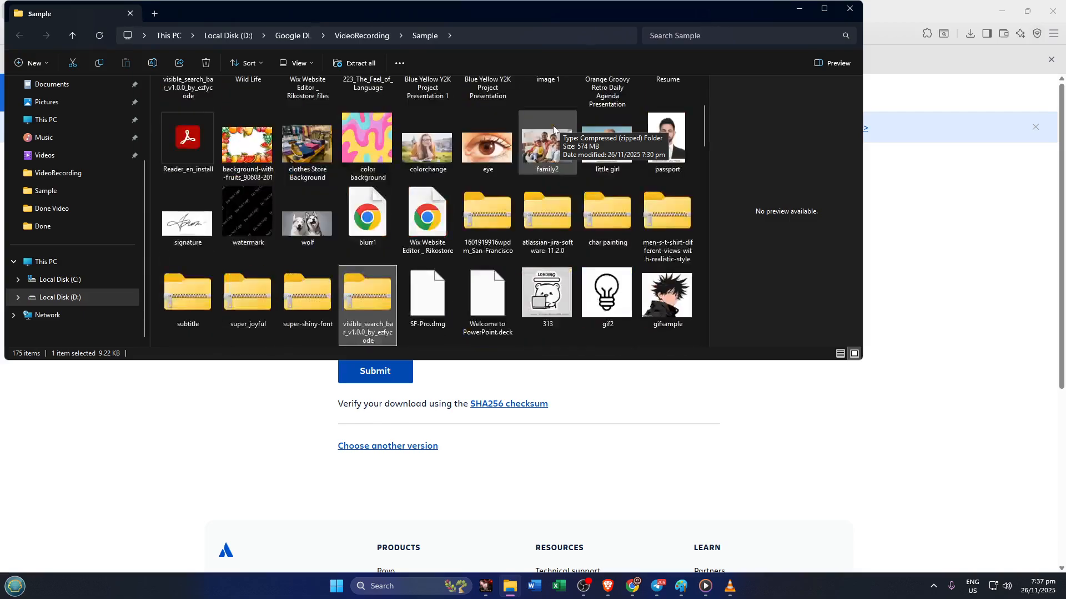
pyautogui.scroll(2, 531, 167)
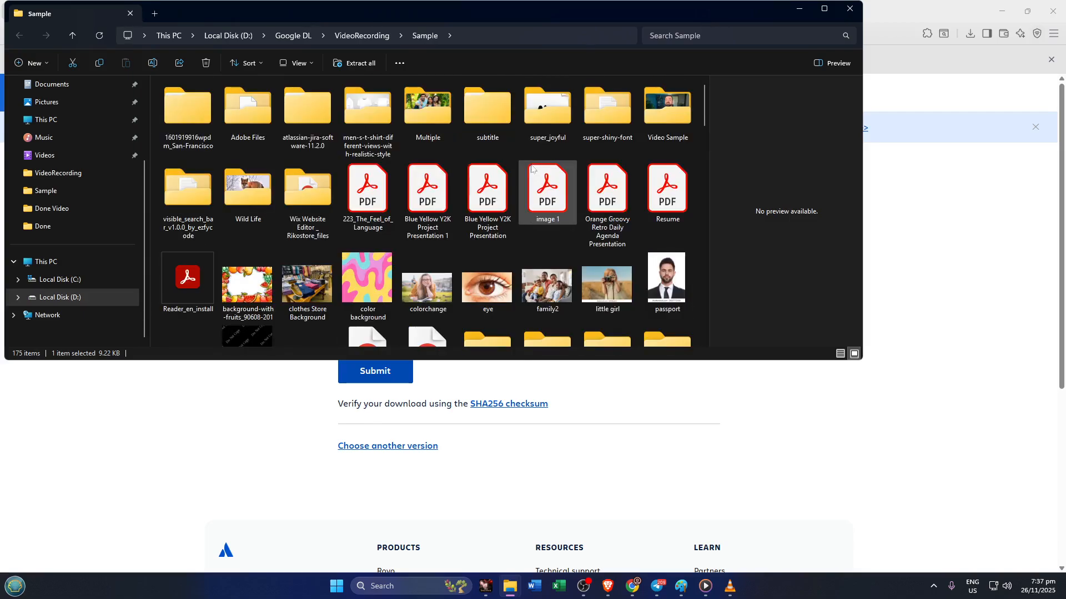
pyautogui.click(323, 123)
pyautogui.doubleClick(322, 122)
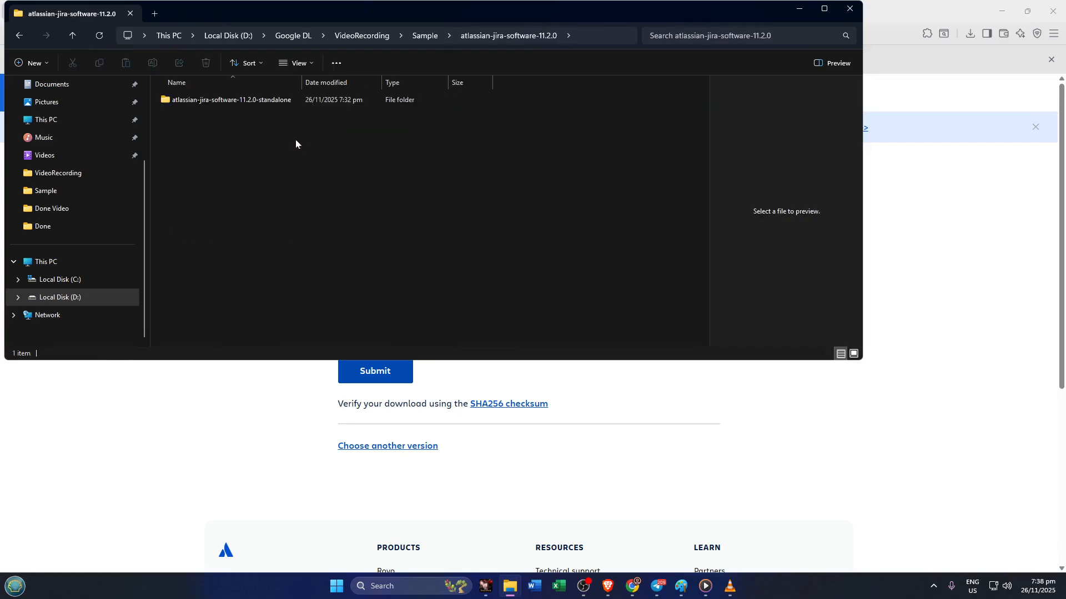
pyautogui.click(243, 104)
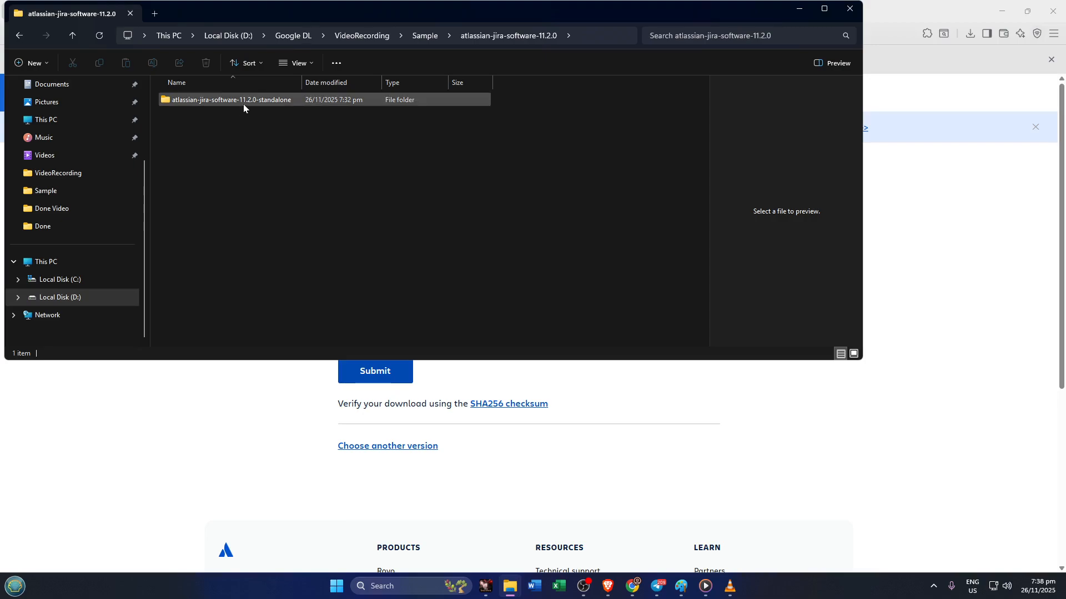
pyautogui.doubleClick(244, 102)
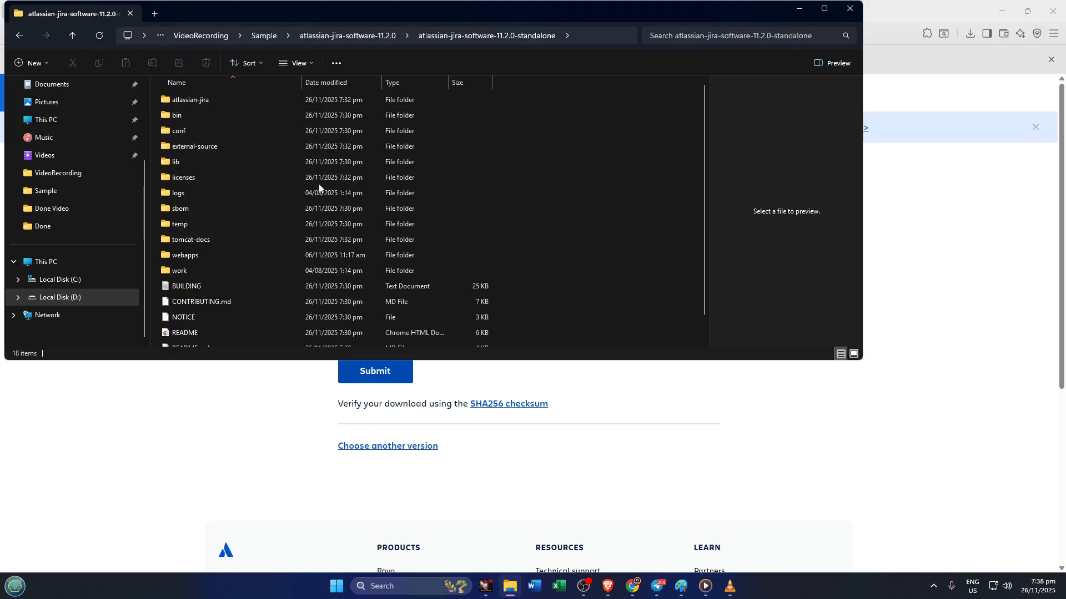
pyautogui.doubleClick(247, 120)
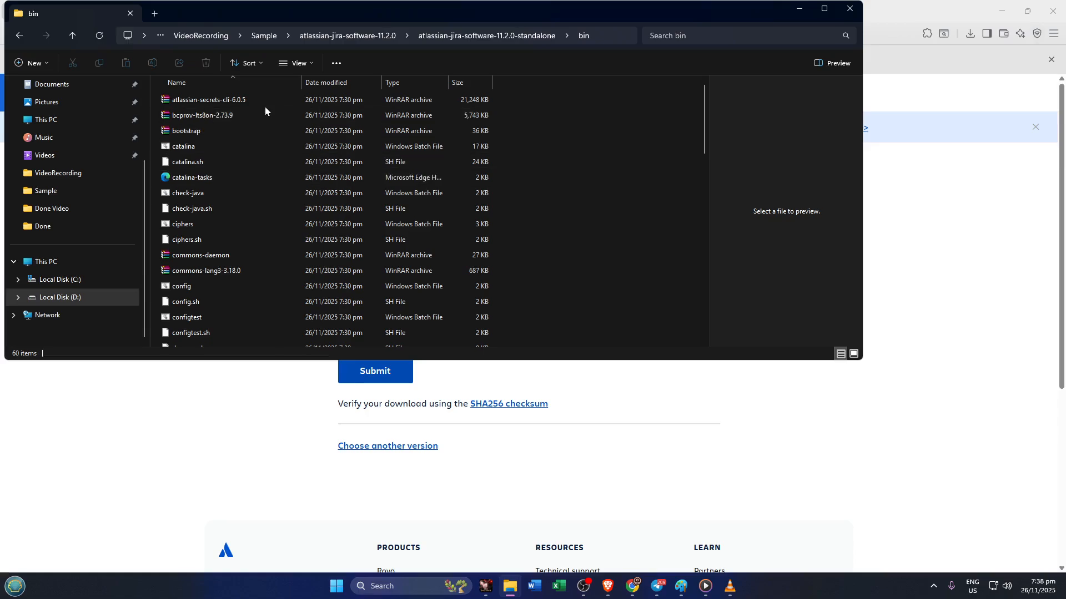
# Look through the batch files, scripts and archives in the Jira bin folder
pyautogui.click(243, 104)
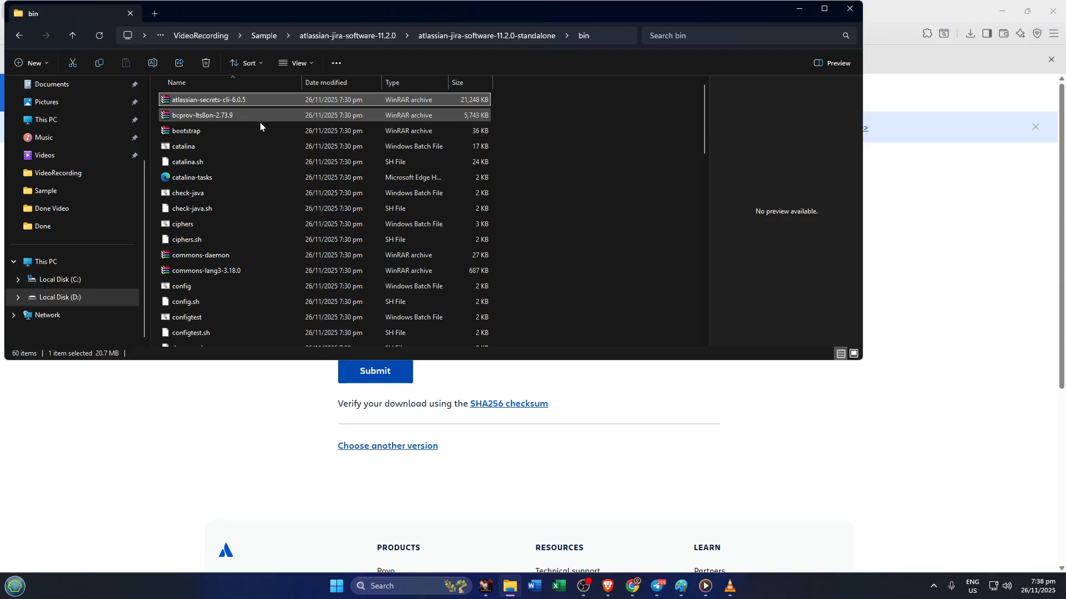
pyautogui.scroll(-2, 336, 150)
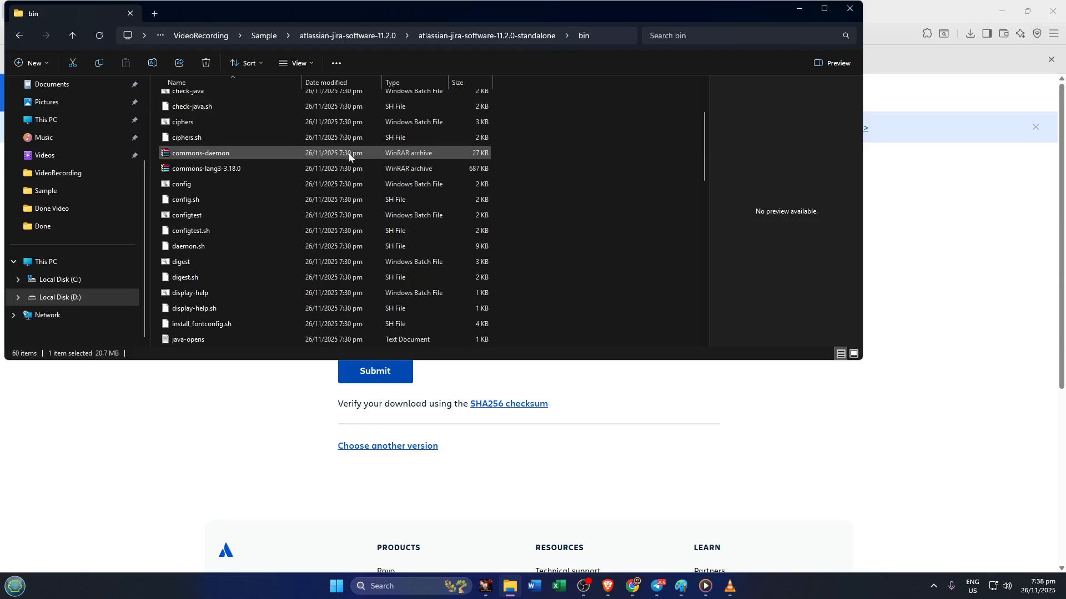
pyautogui.scroll(-2, 348, 153)
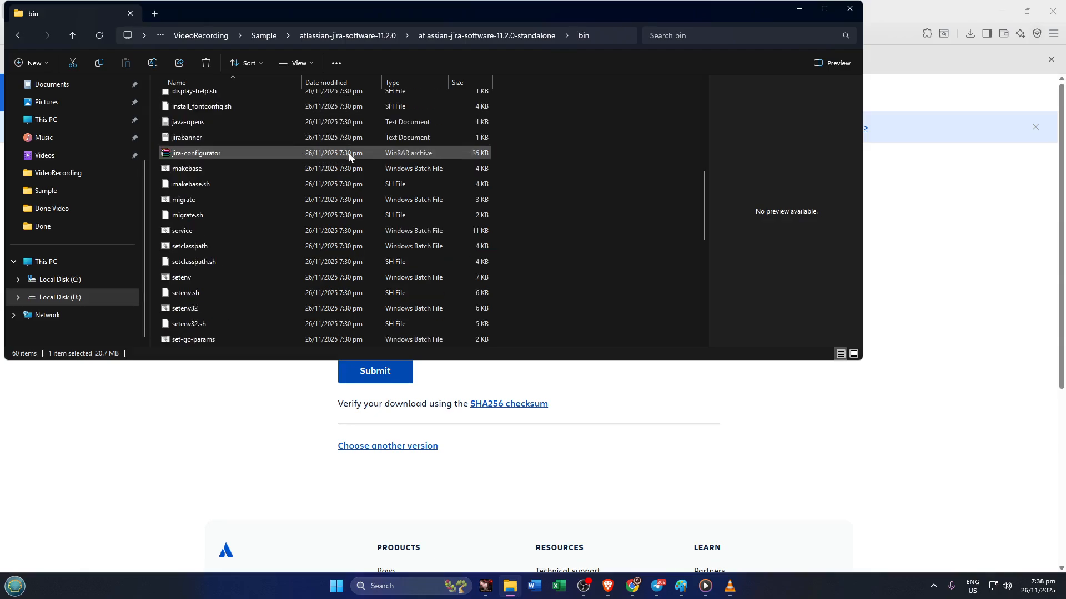
pyautogui.scroll(-2, 348, 153)
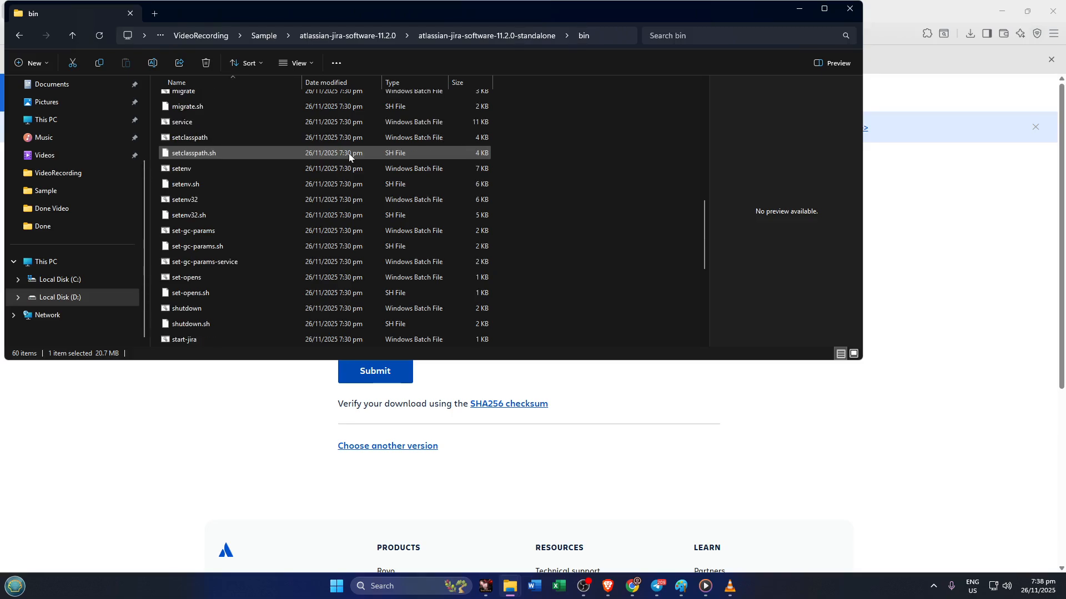
pyautogui.scroll(4, 349, 153)
pyautogui.scroll(-7, 349, 155)
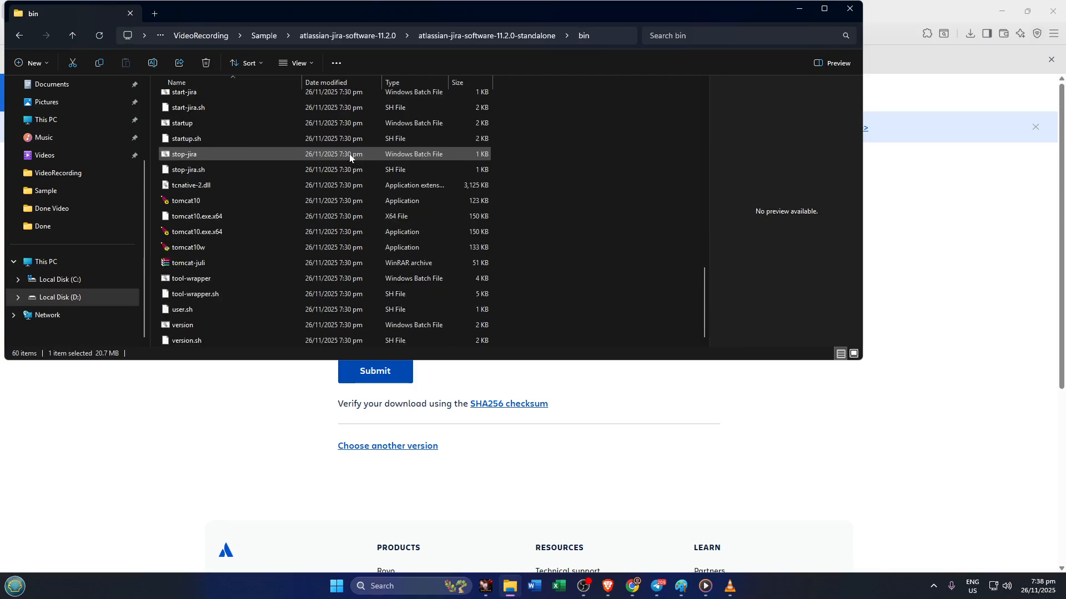
pyautogui.scroll(7, 348, 154)
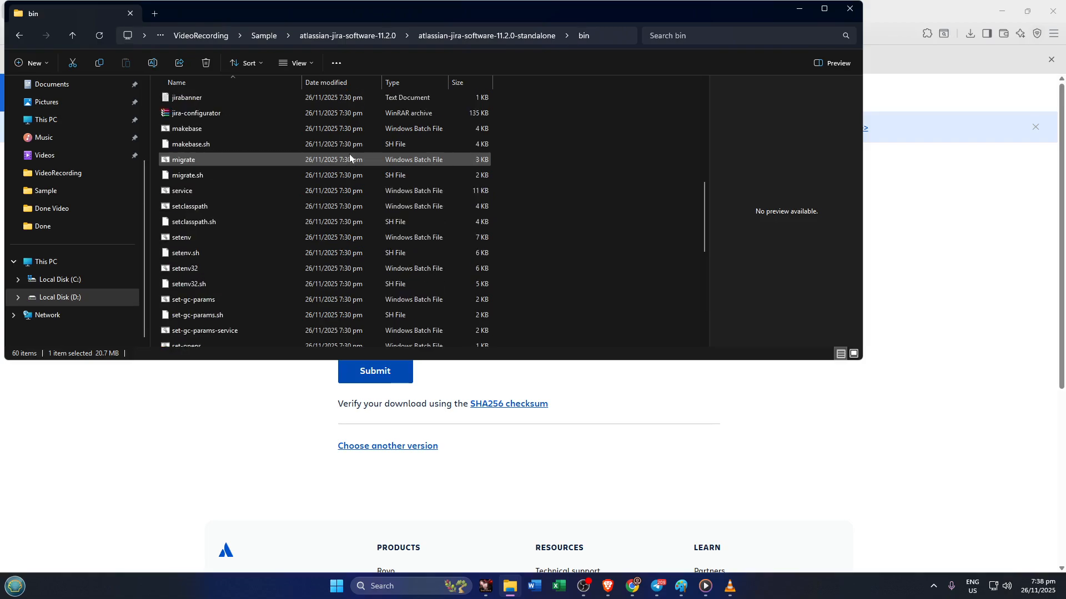
pyautogui.scroll(3, 349, 155)
pyautogui.scroll(3, 348, 154)
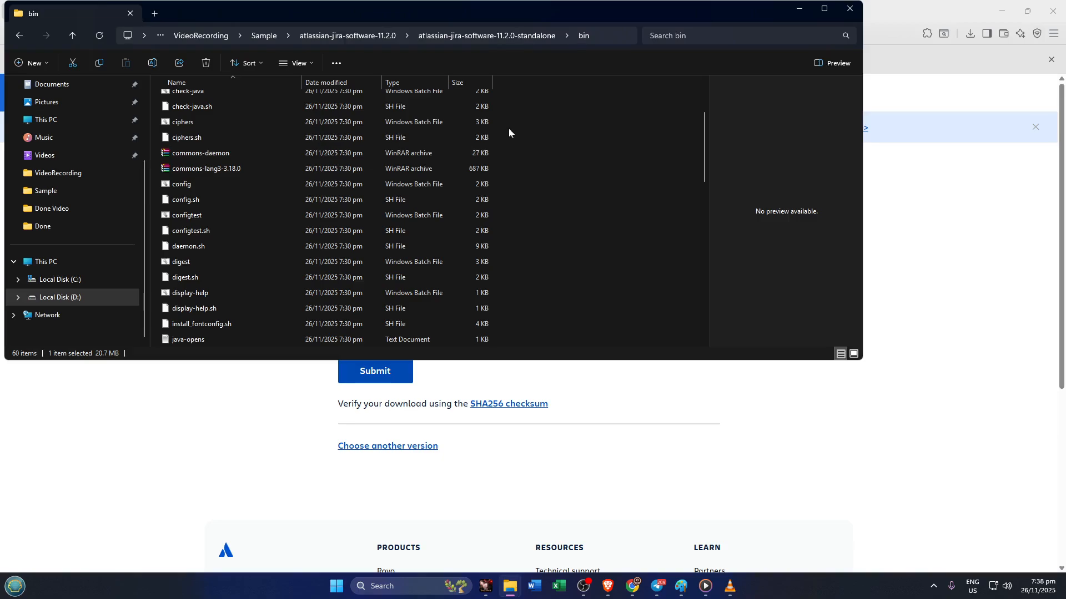
pyautogui.scroll(2, 509, 128)
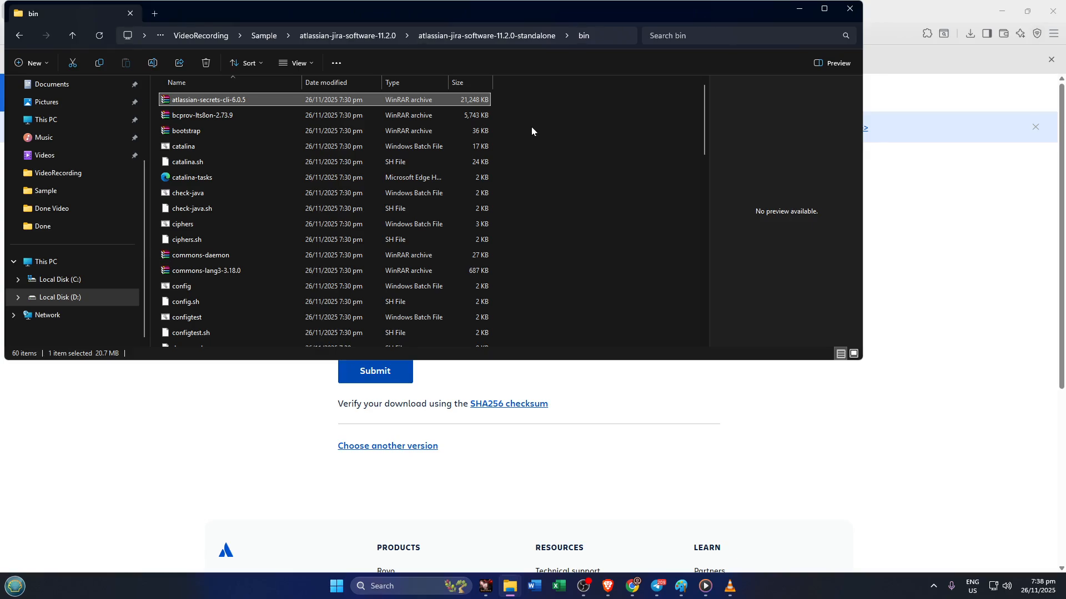
# Try to open the atlassian-secrets-cli-6.0.5 archive, cancel the opening, and bring up the archive's file actions
pyautogui.doubleClick(251, 102)
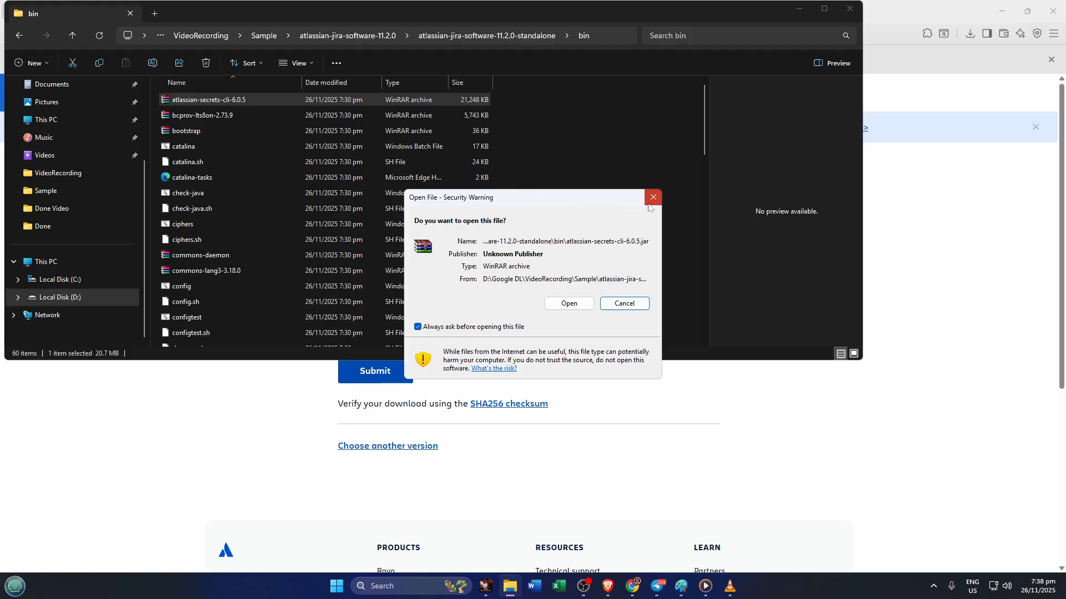
pyautogui.click(652, 197)
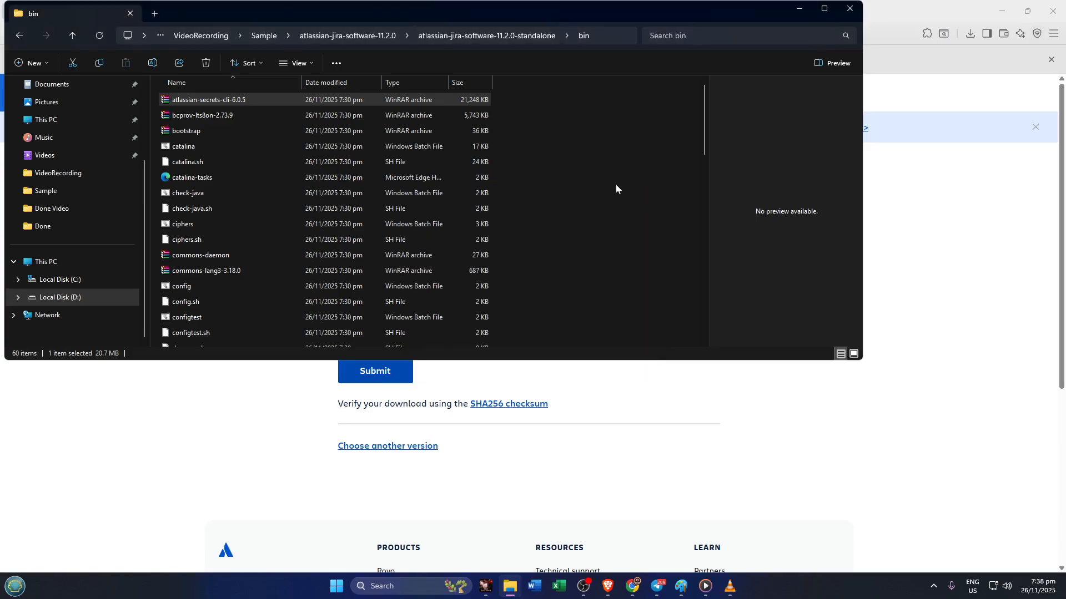
pyautogui.rightClick(269, 98)
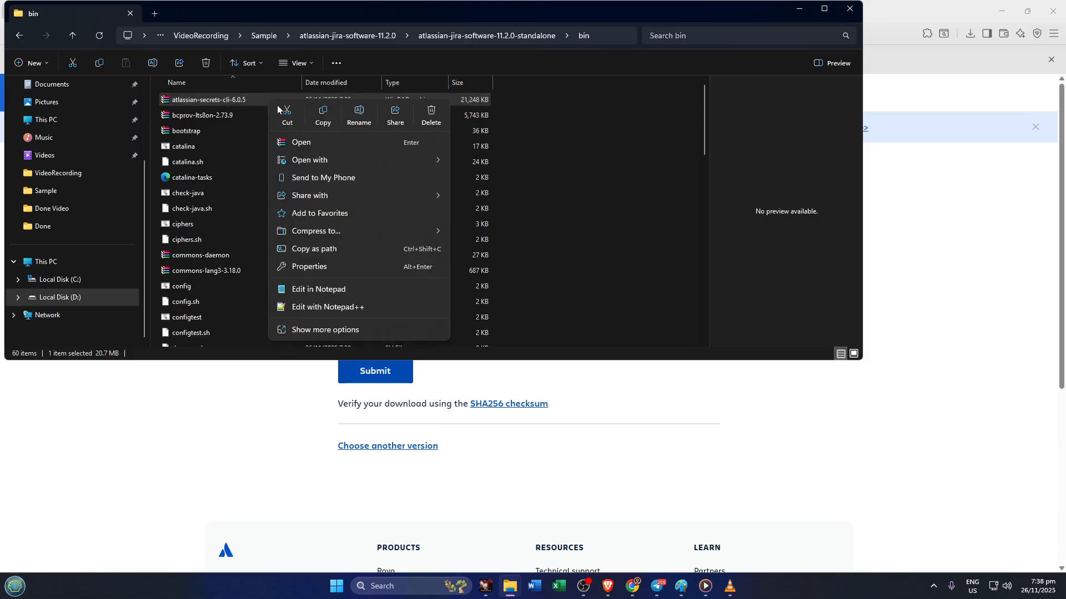